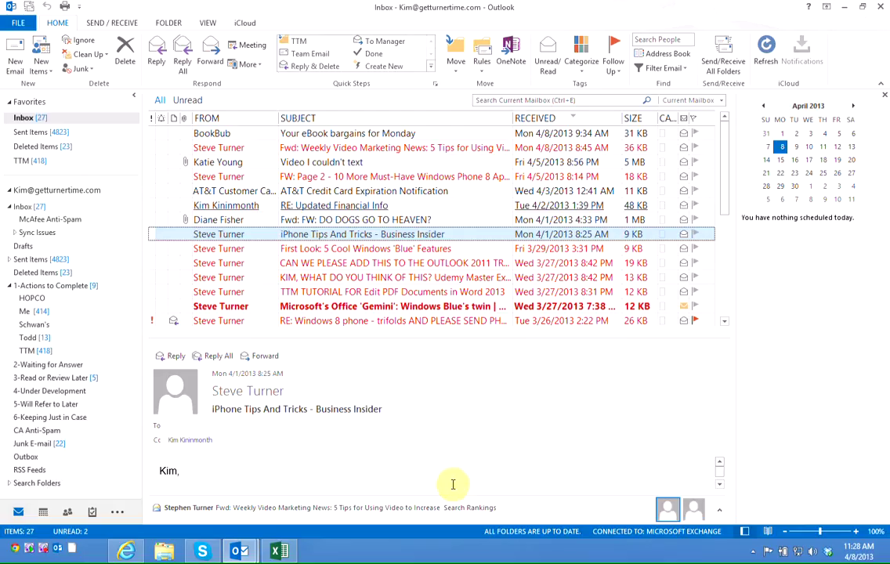
# Open Manage Rules & Alerts from the Rules menu to view the existing Hopco rule.
pyautogui.click(483, 67)
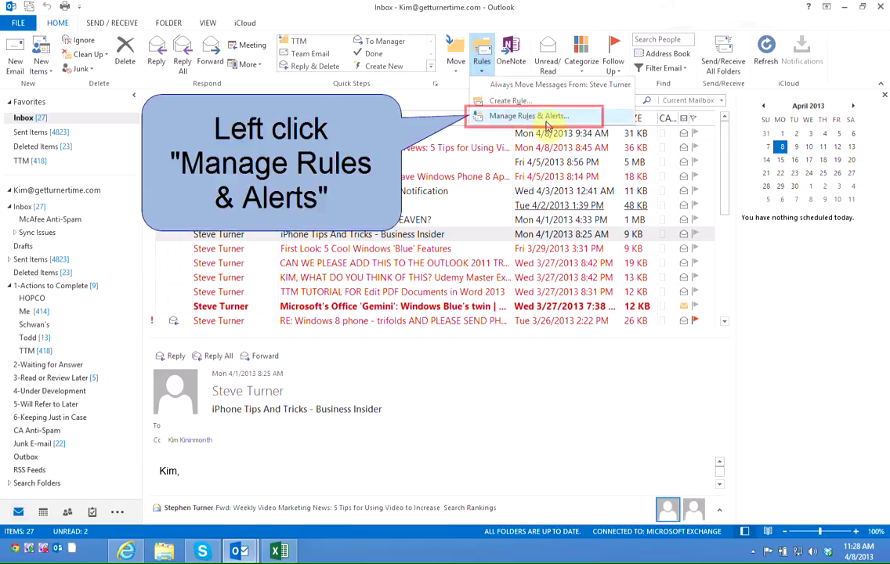
pyautogui.click(511, 102)
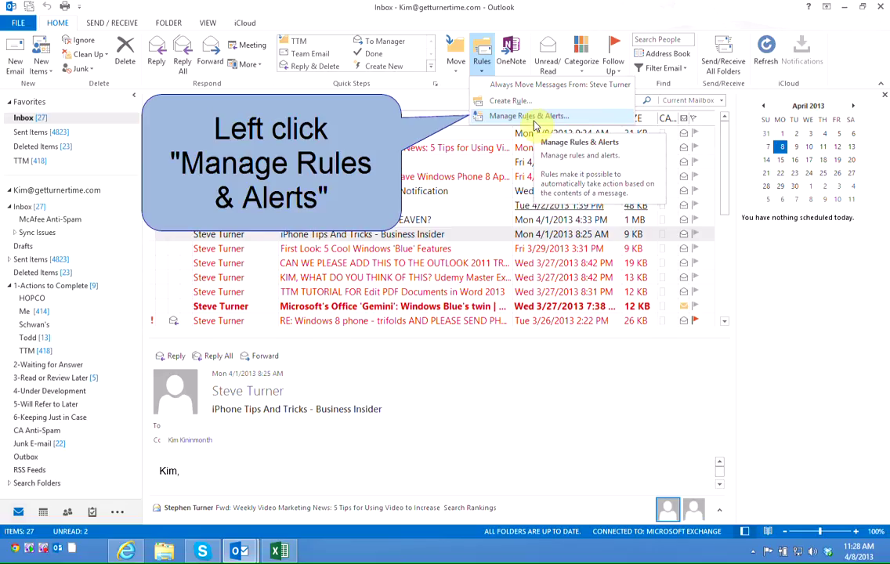
pyautogui.click(535, 124)
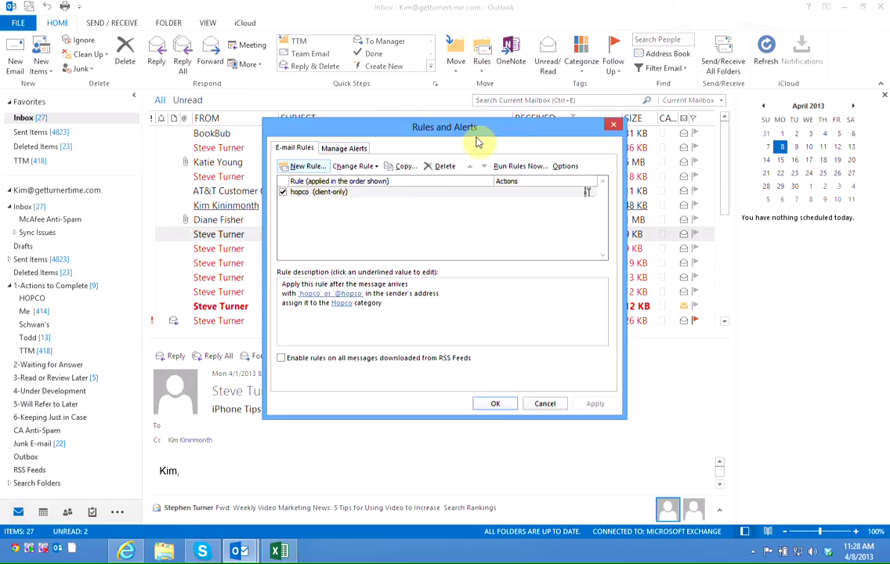
# Create a new blank rule based on 'Apply rule on messages I send'.
pyautogui.click(306, 166)
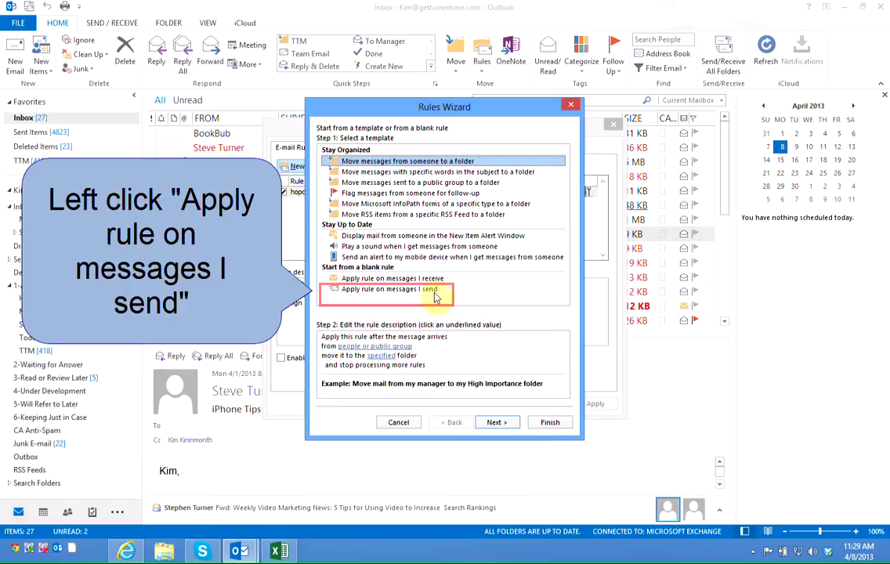
pyautogui.click(435, 295)
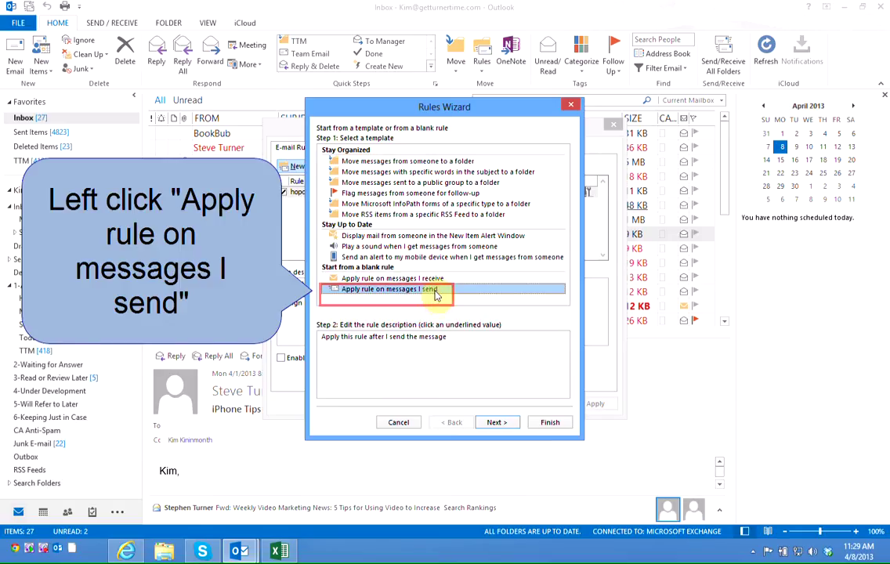
pyautogui.click(496, 423)
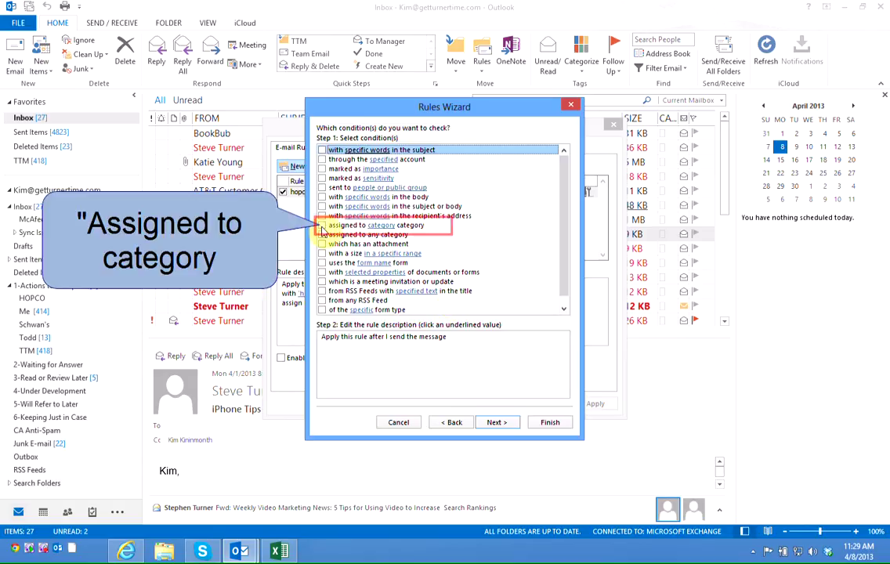
# Add the 'assigned to category' condition and bring up its category list.
pyautogui.click(321, 227)
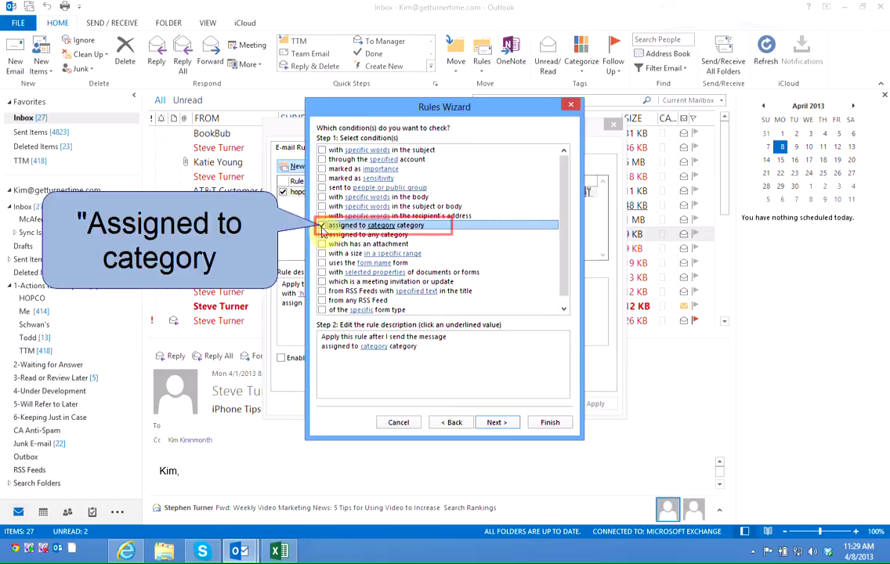
pyautogui.click(373, 354)
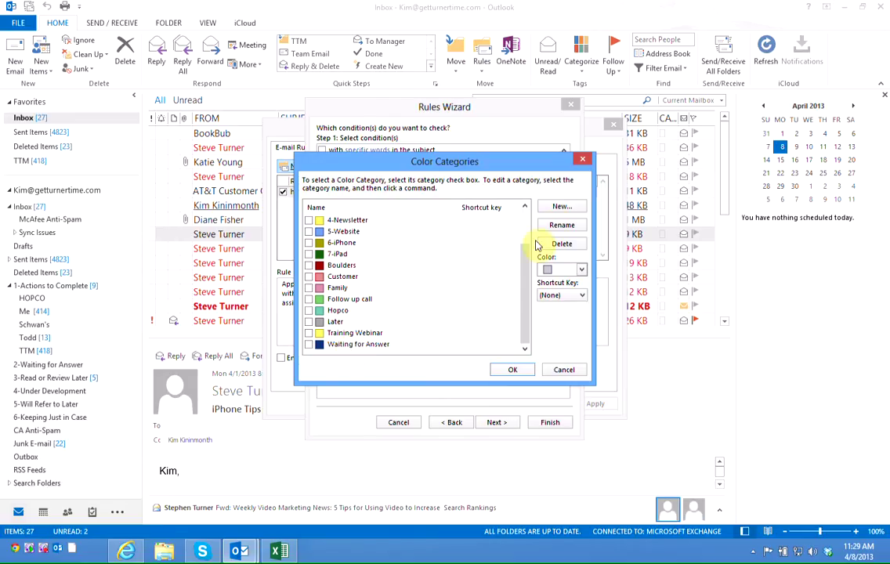
# Try adding an orange 'Waiting for Answer' category, cancel the duplicate, and tick the existing one.
pyautogui.click(560, 207)
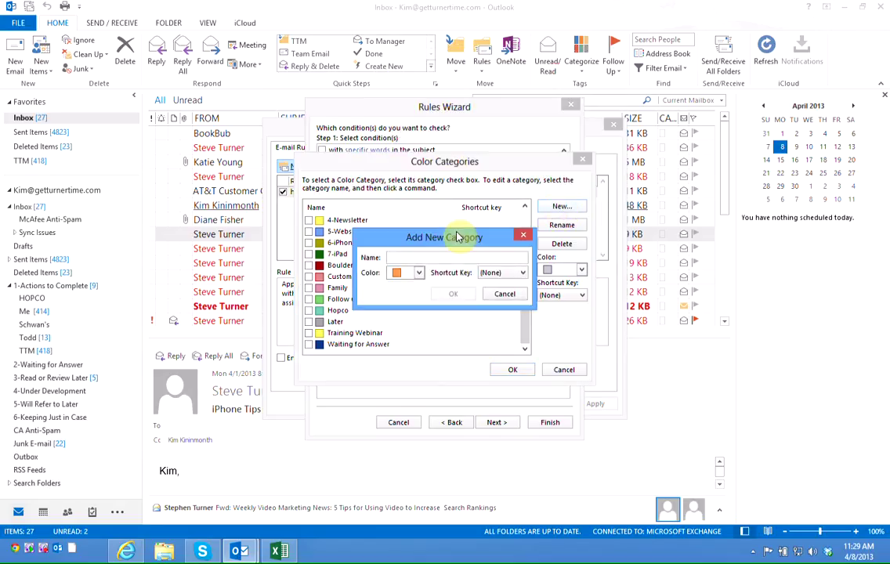
pyautogui.write('Waiting for Answer')
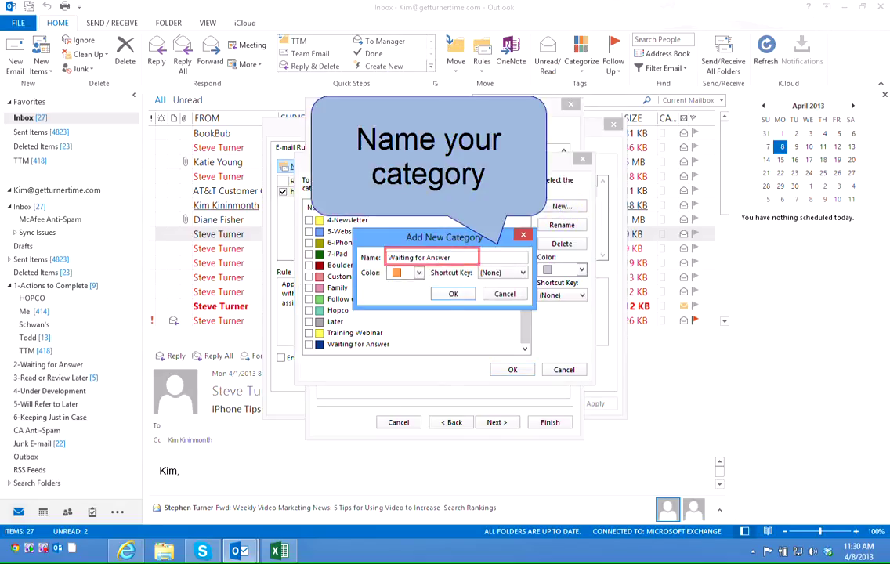
pyautogui.click(419, 272)
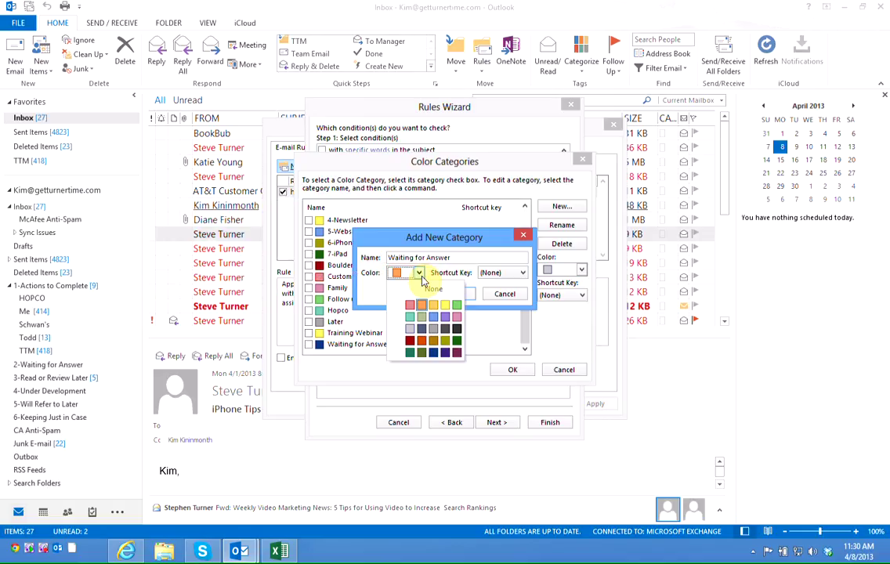
pyautogui.click(423, 281)
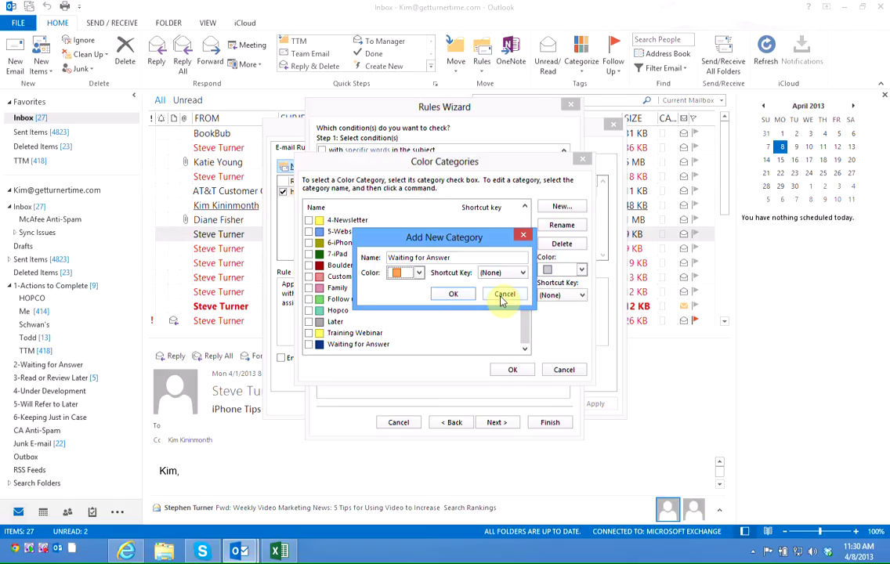
pyautogui.click(503, 297)
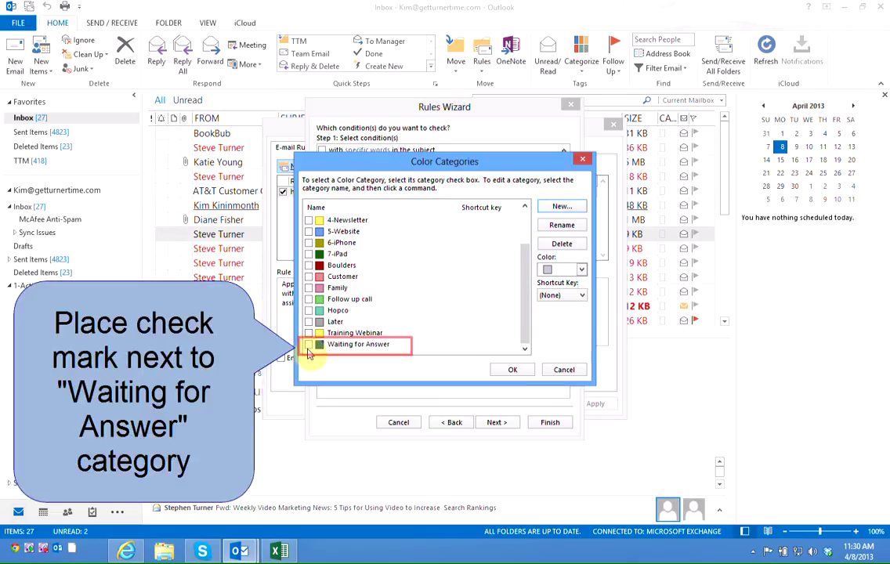
pyautogui.click(309, 348)
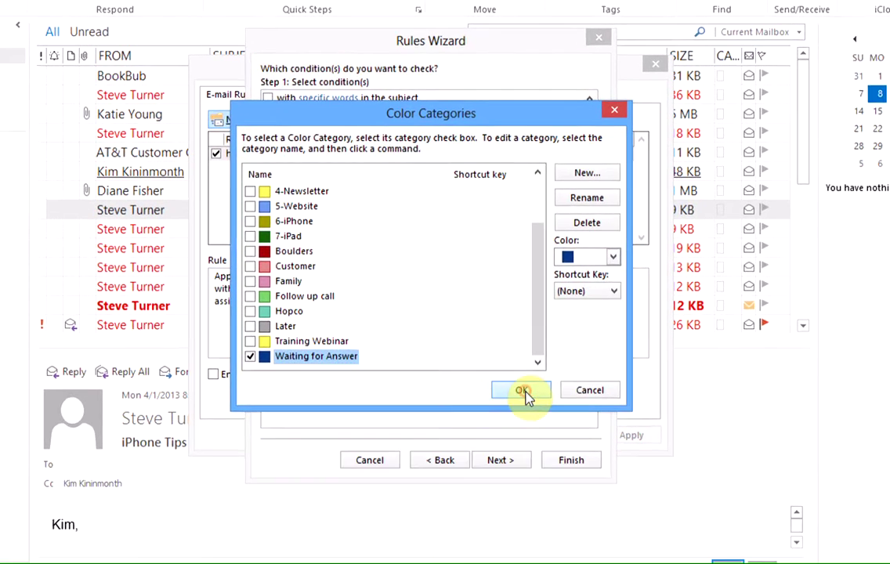
# Confirm Waiting for Answer, then add the 'move a copy to the specified folder' action.
pyautogui.click(514, 375)
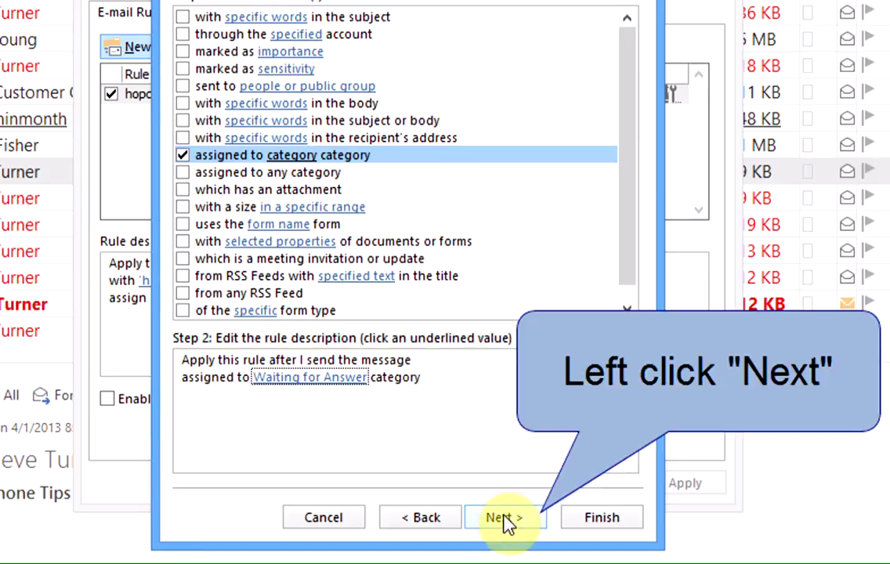
pyautogui.click(502, 518)
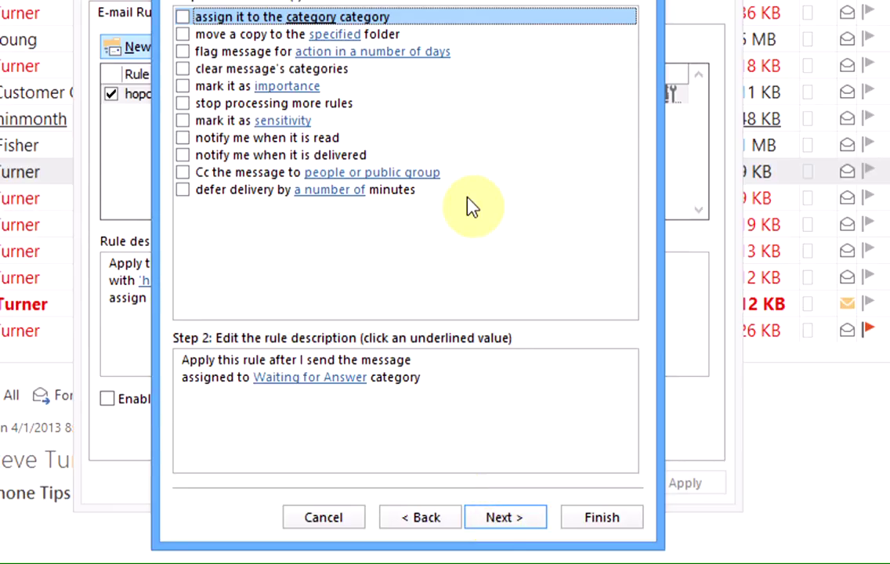
pyautogui.click(183, 35)
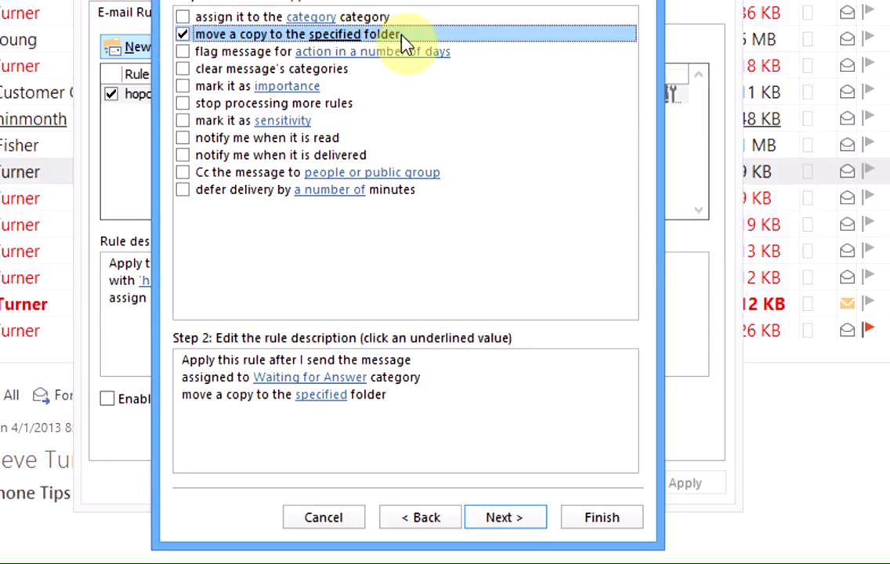
pyautogui.click(316, 432)
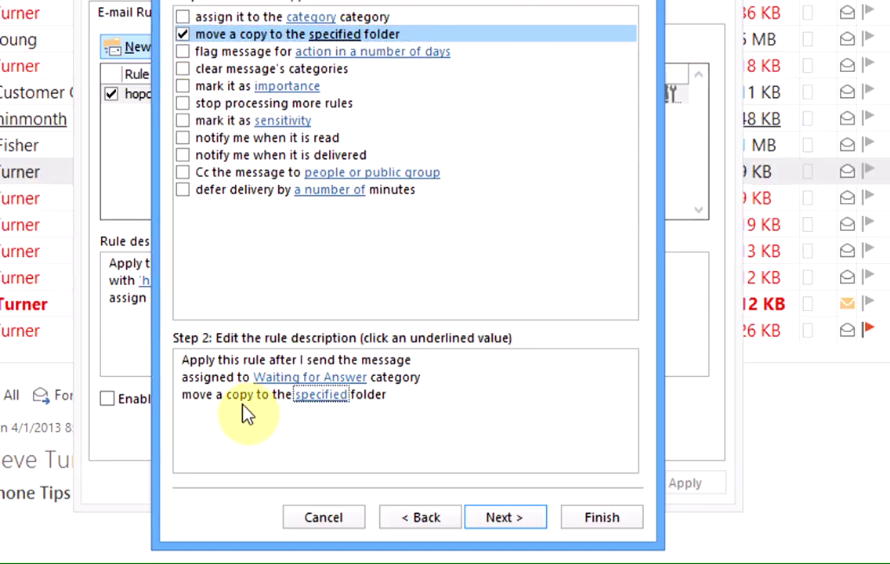
# Choose 2-Waiting for Answer as the folder that receives the copied messages.
pyautogui.click(321, 401)
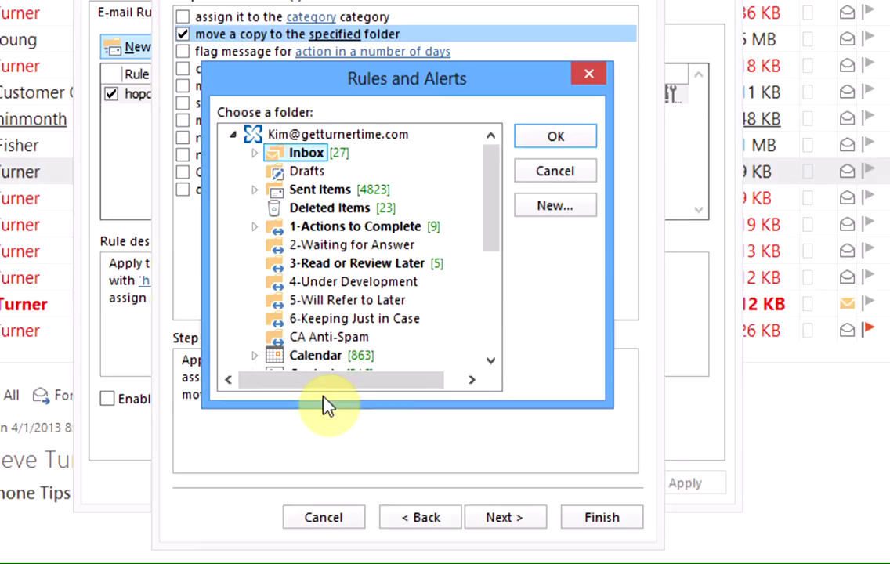
pyautogui.moveTo(491, 206); pyautogui.dragTo(508, 211)
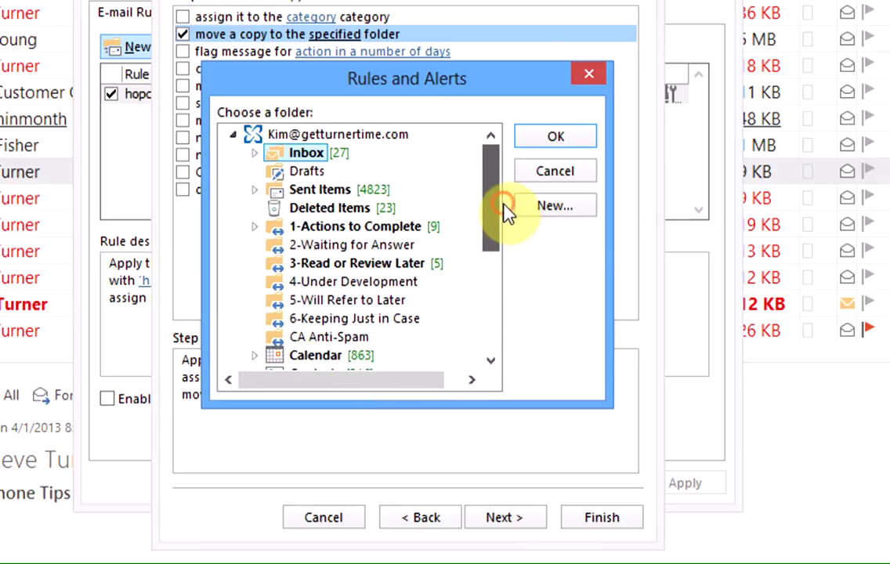
pyautogui.click(392, 247)
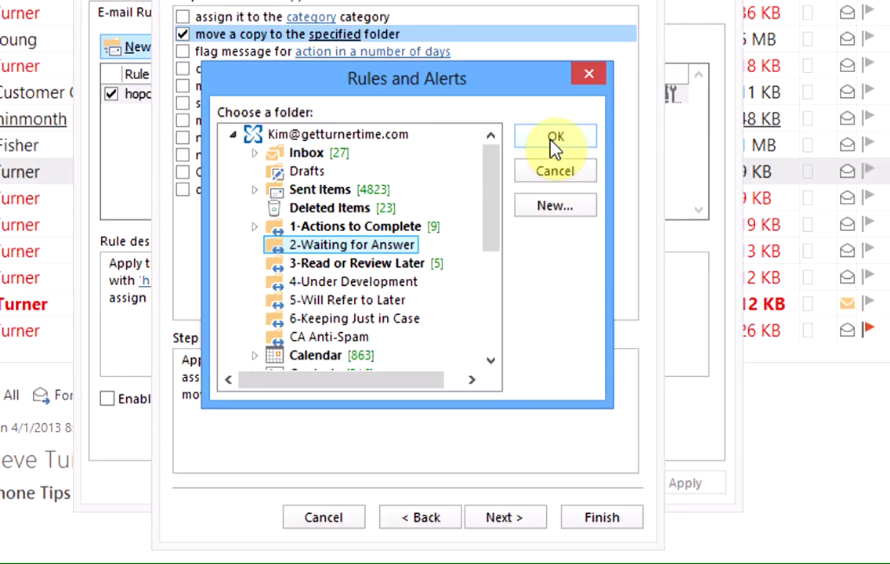
pyautogui.click(555, 141)
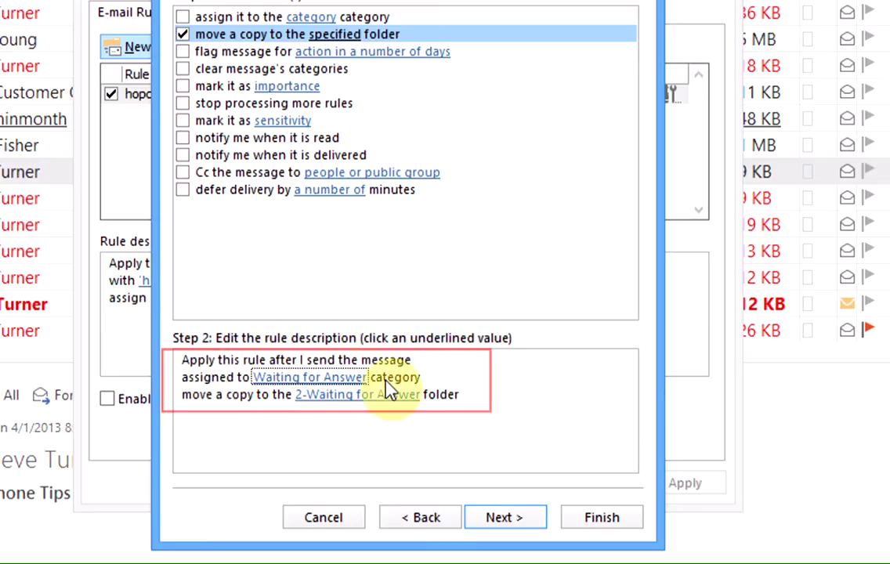
# Finish the rule, accept the client-only warning, and close Rules and Alerts.
pyautogui.press('Tab')
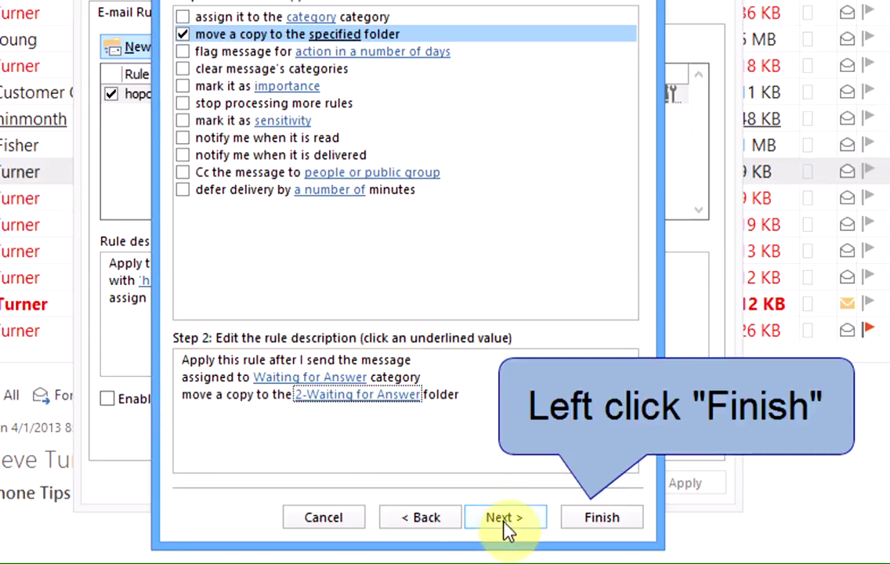
pyautogui.click(602, 518)
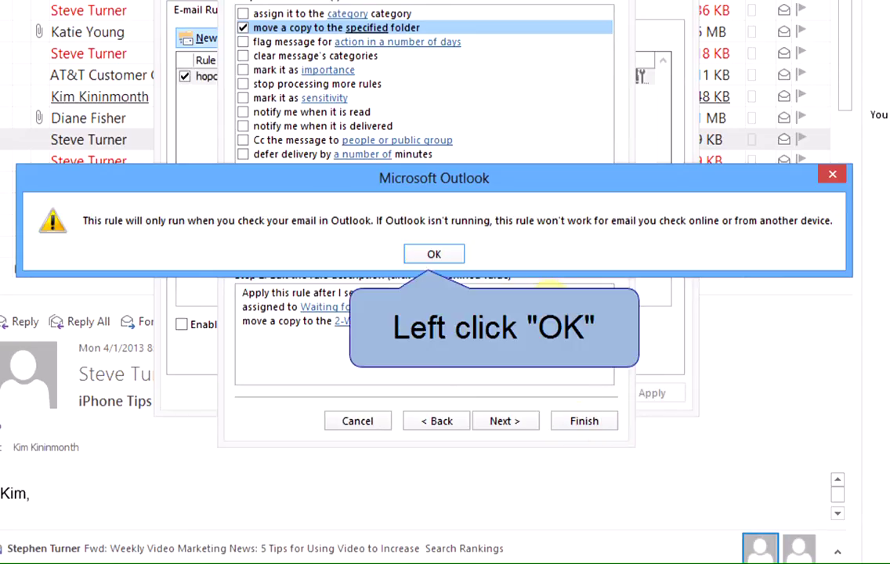
pyautogui.click(435, 261)
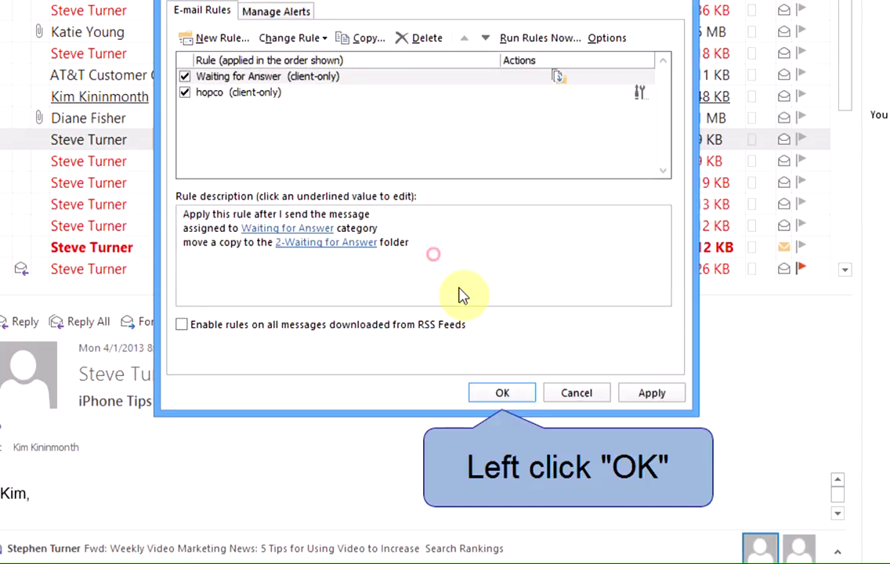
pyautogui.click(509, 389)
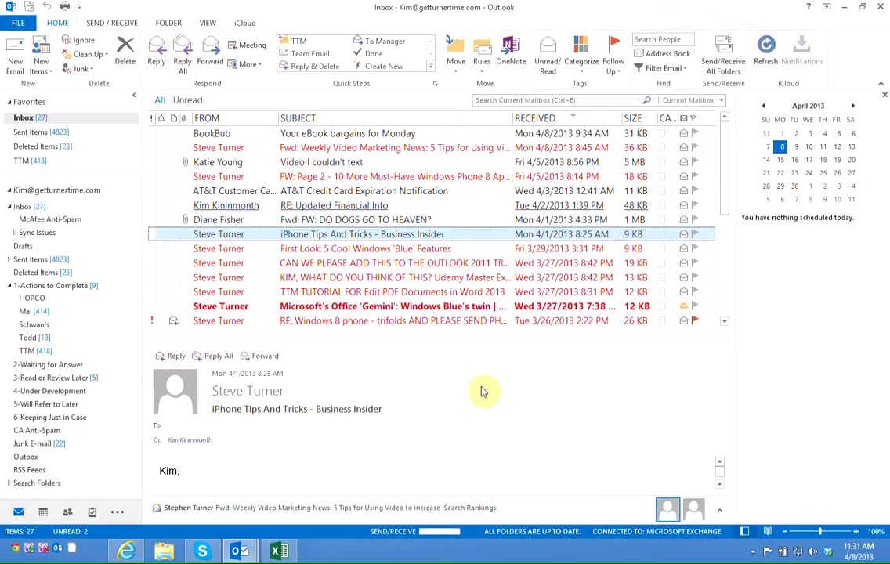
# Create a new maximized email and assign it the Waiting for Answer category through message properties.
pyautogui.hotkey('ctrl', 'n')
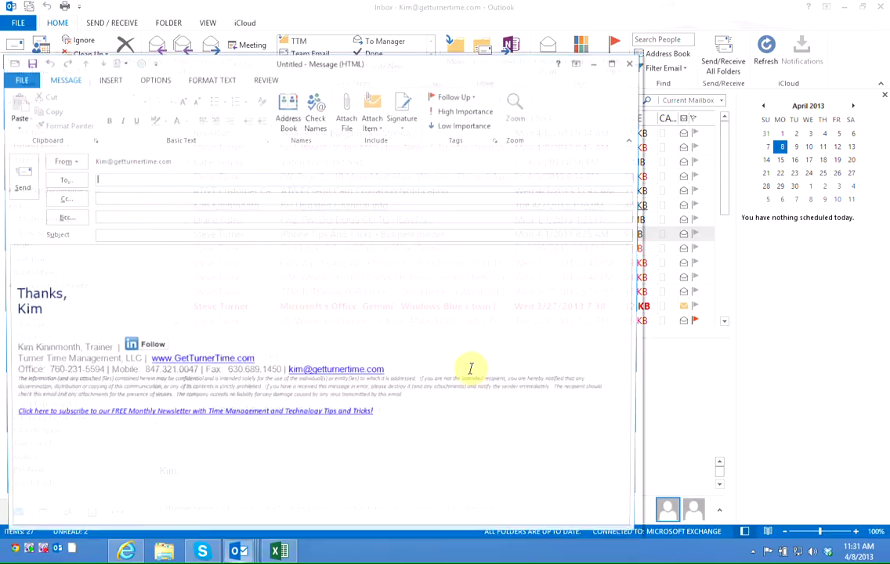
pyautogui.click(614, 62)
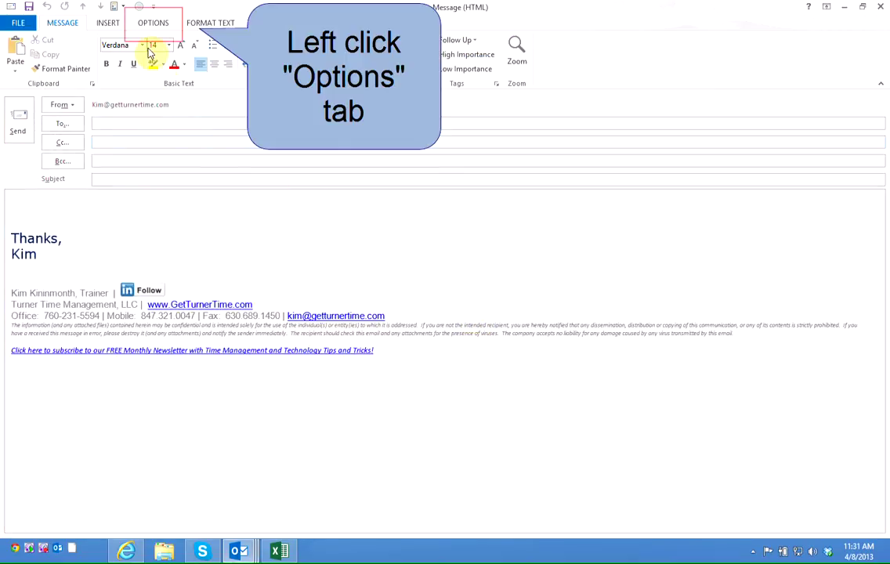
pyautogui.click(157, 25)
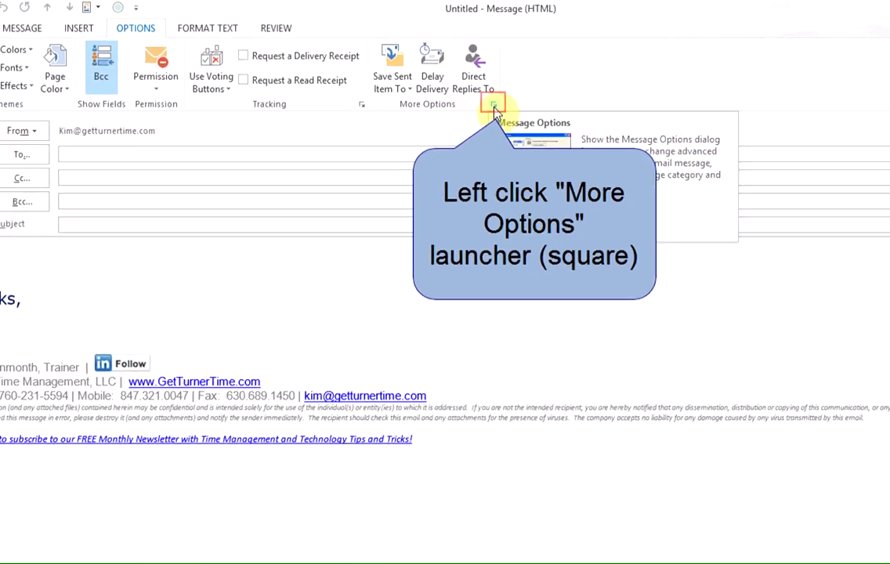
pyautogui.click(493, 104)
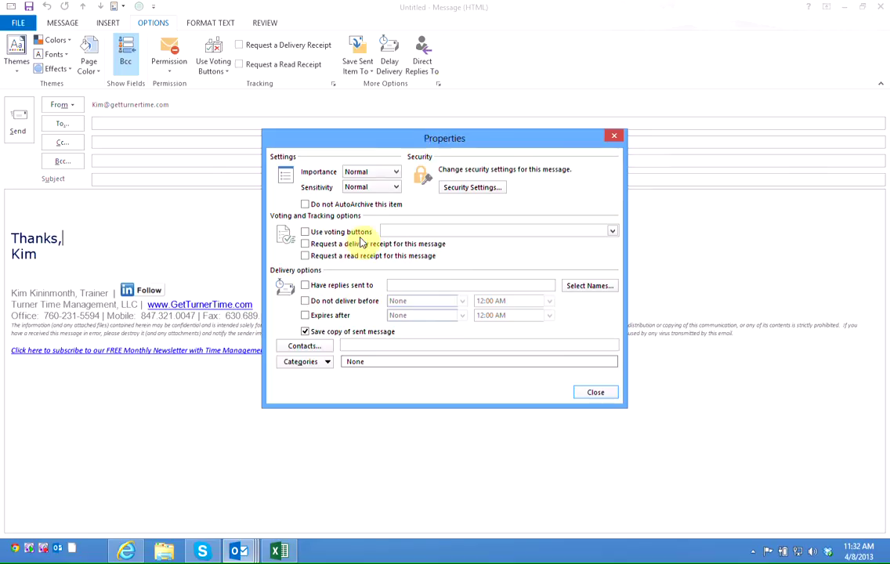
pyautogui.click(327, 362)
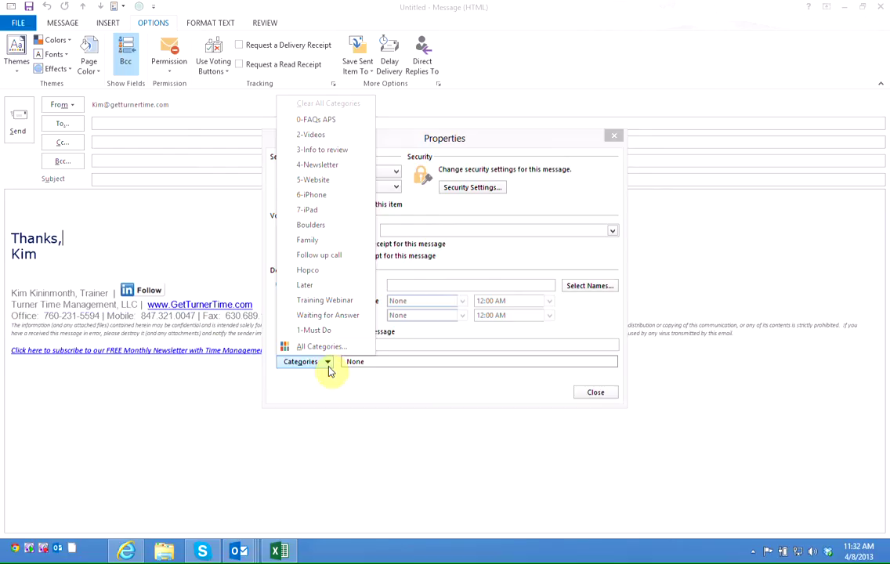
pyautogui.click(350, 316)
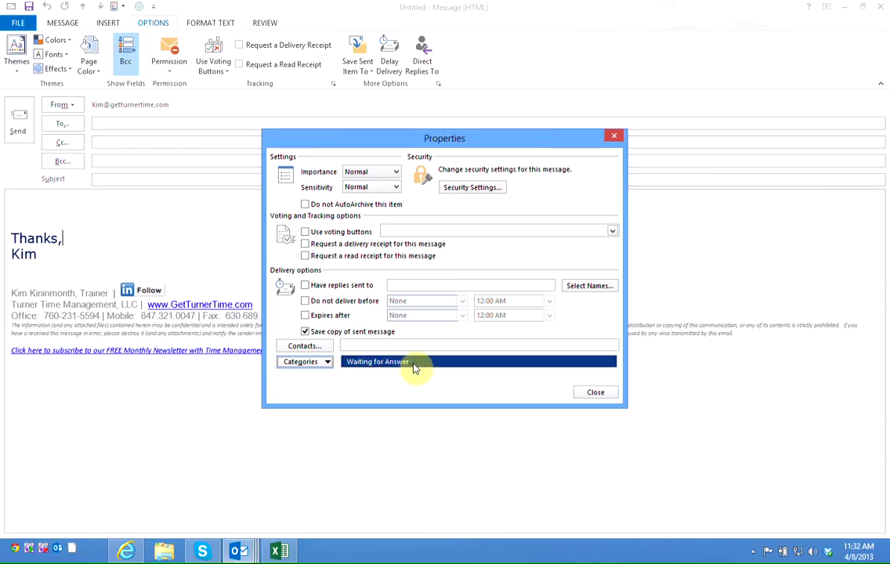
pyautogui.click(597, 392)
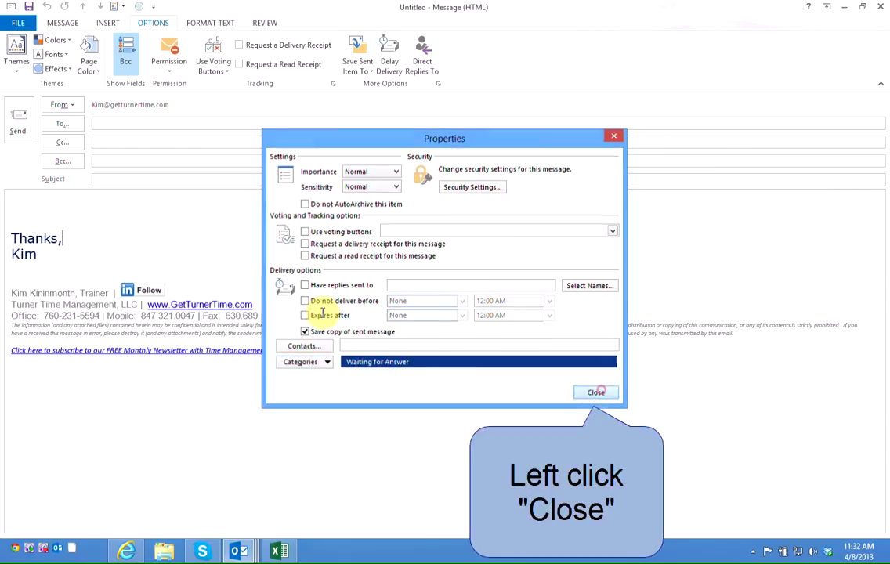
# Send the email with subject 'Test' to your own account.
pyautogui.click(110, 124)
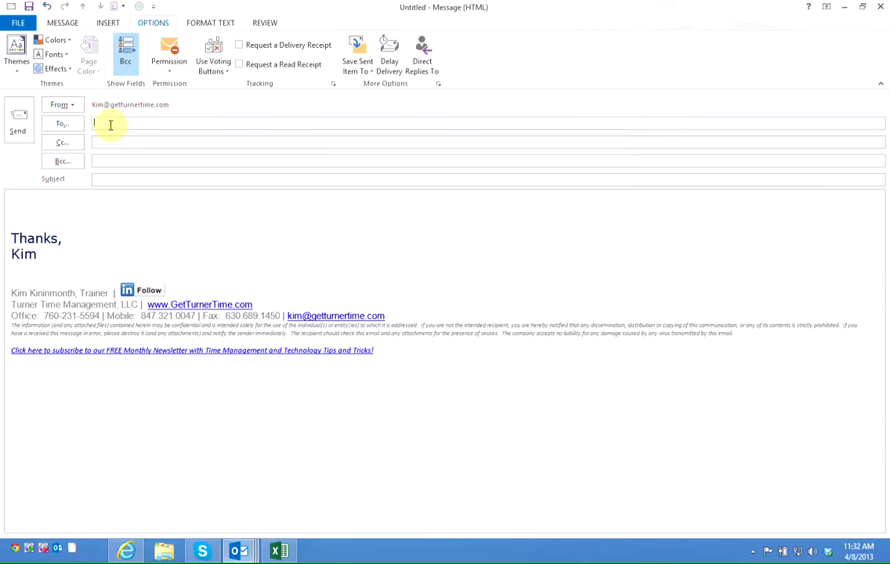
pyautogui.write('kim')
pyautogui.press('Return')
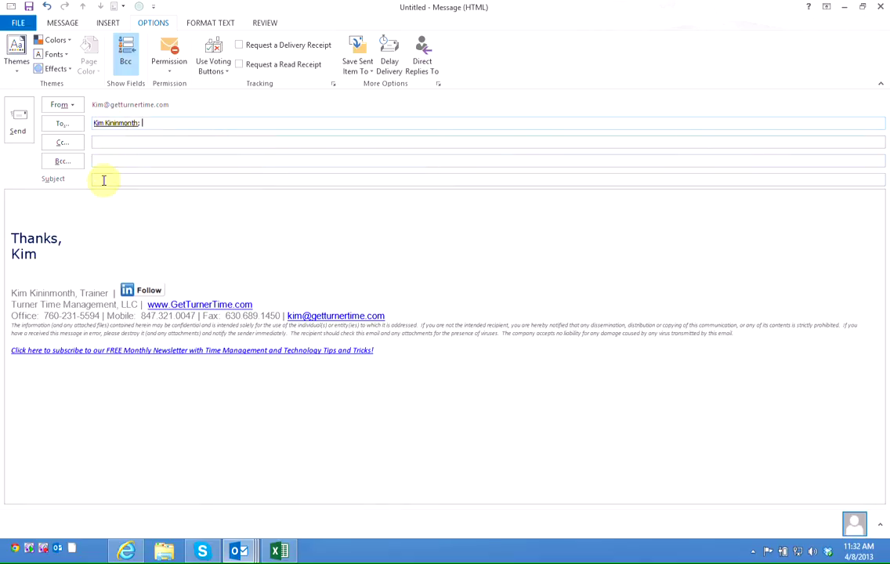
pyautogui.click(103, 180)
pyautogui.write('Test')
pyautogui.press('Tab')
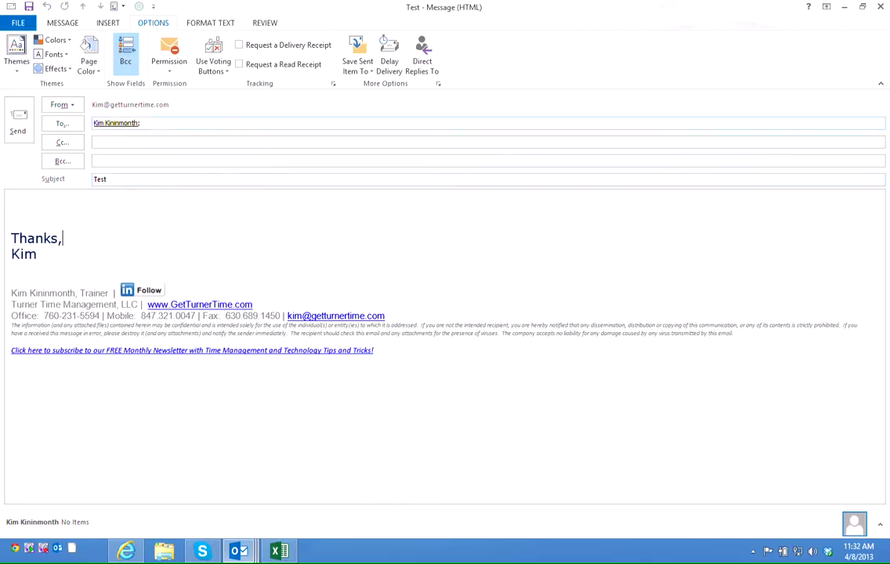
pyautogui.click(16, 203)
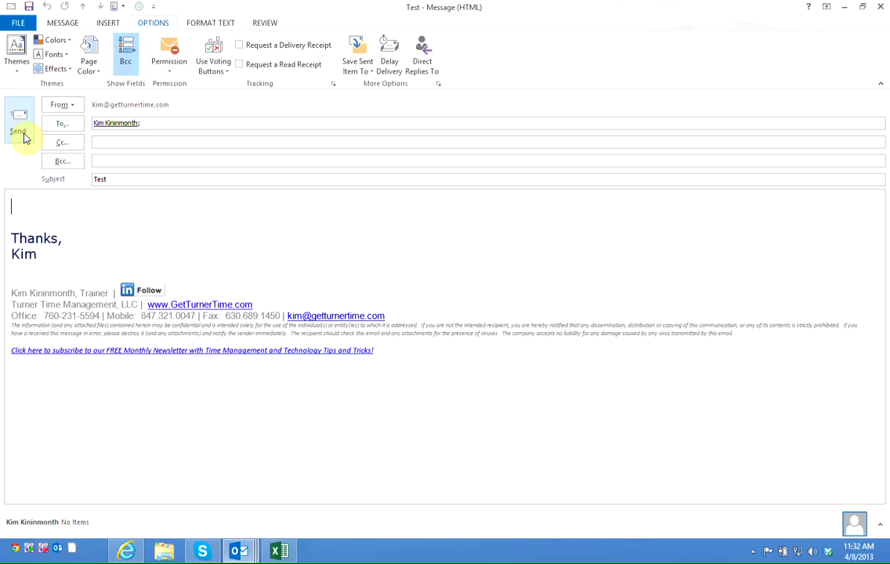
pyautogui.click(24, 135)
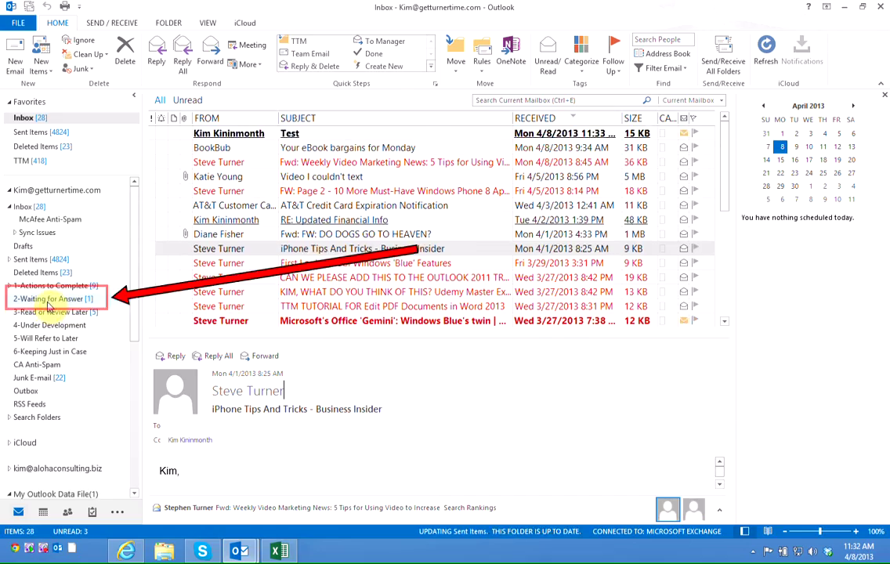
# Open the Test message from the 2-Waiting for Answer folder to confirm its category.
pyautogui.click(49, 301)
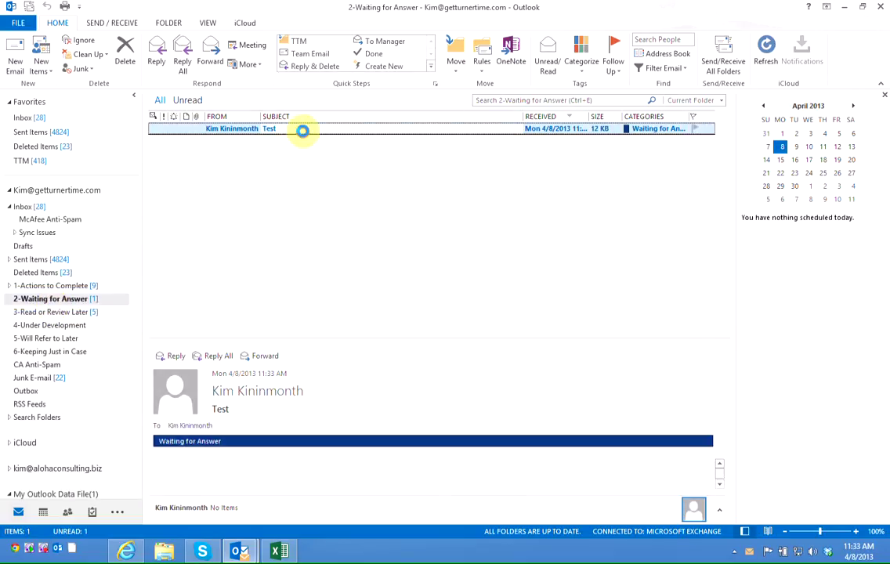
pyautogui.doubleClick(304, 130)
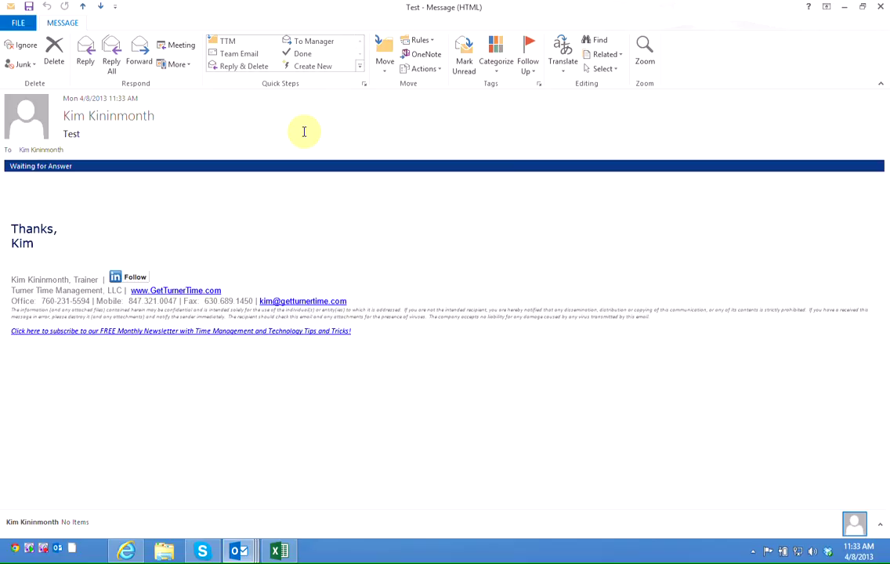